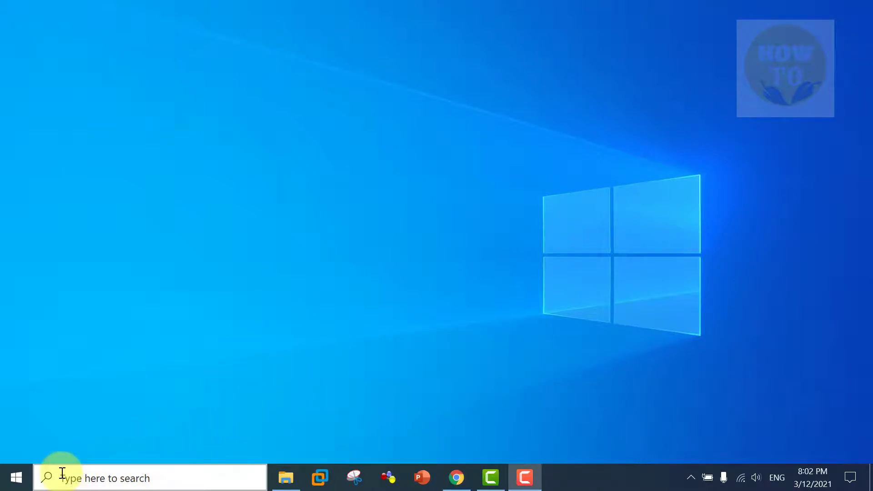
Search the taskbar for 'control' and launch Control Panel from the best match.
left_click(66, 472)
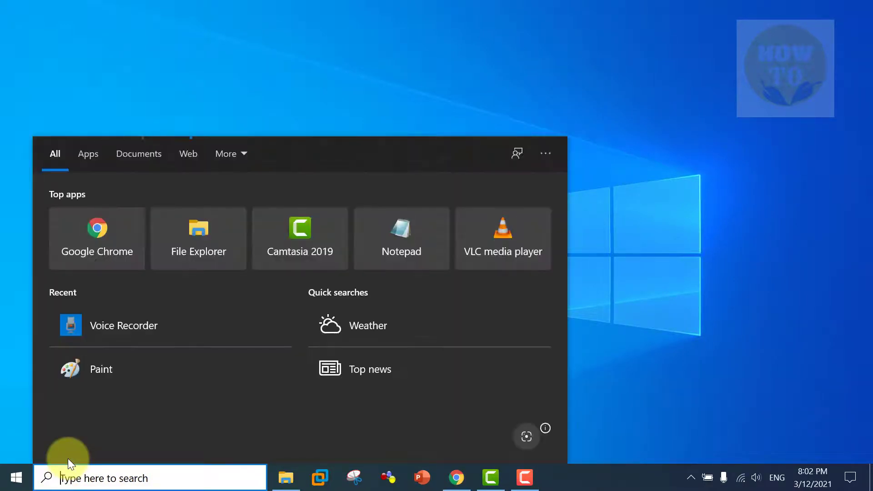
type("c")
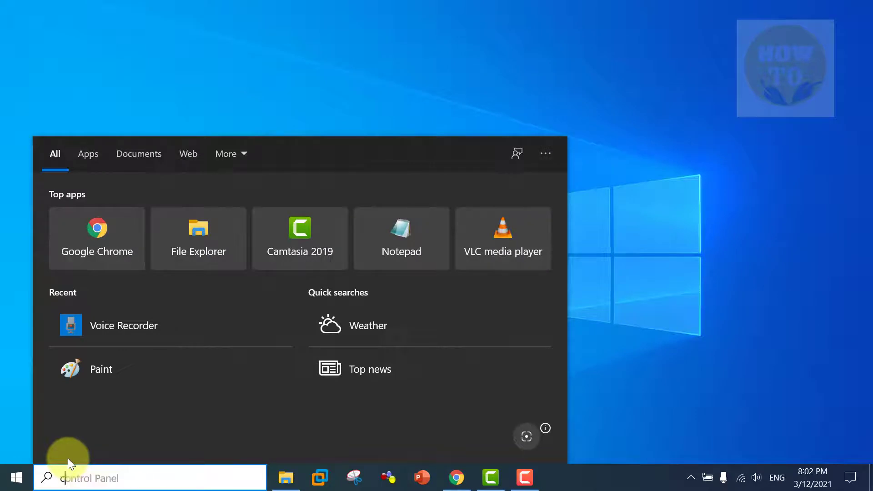
type("ontr")
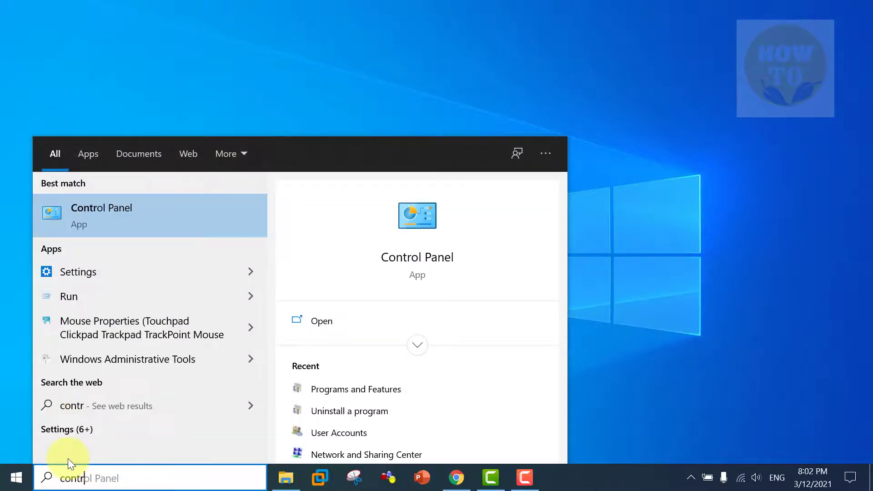
type("o")
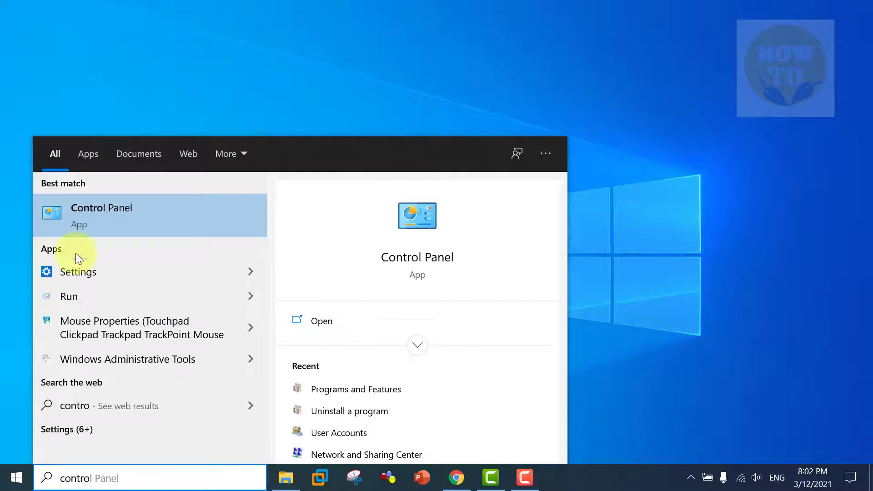
left_click(99, 219)
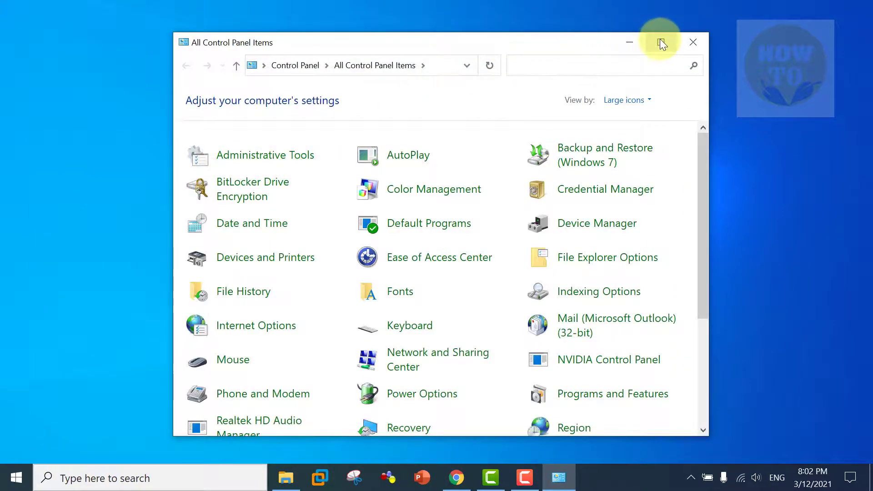
Maximize Control Panel and go to Programs and Features.
left_click(660, 42)
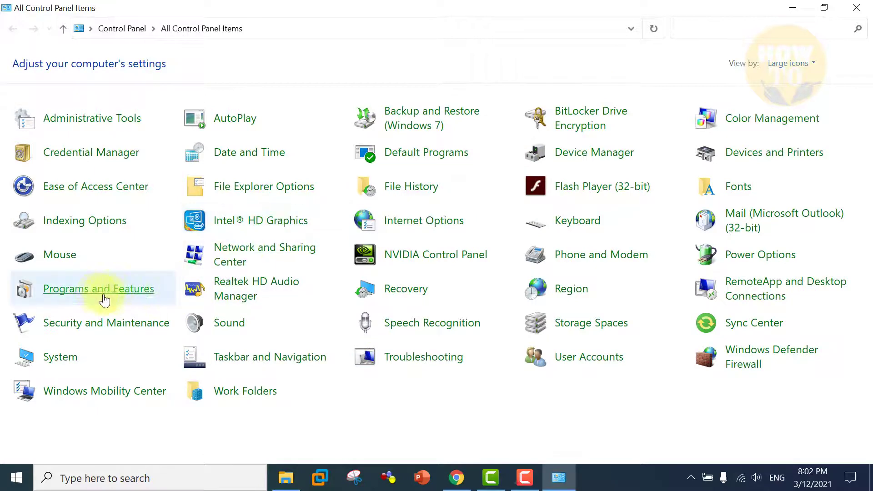
left_click(96, 300)
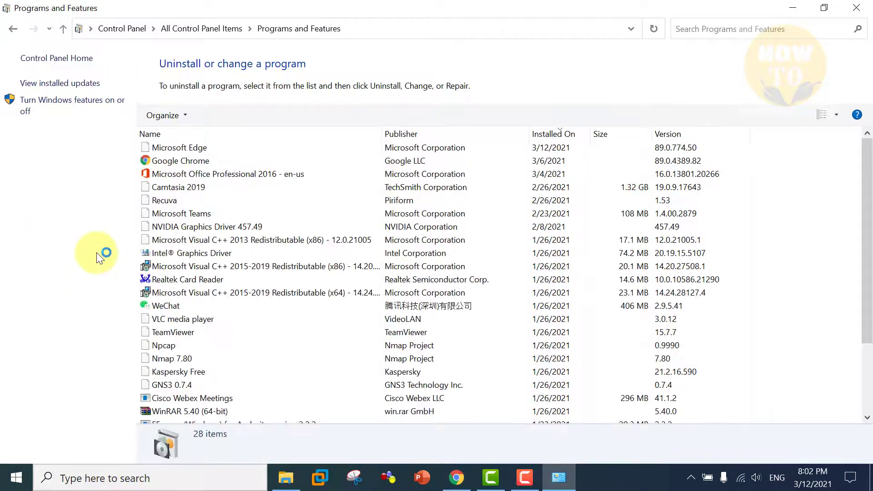
Tick Windows Sandbox in the maximized Windows Features dialog and confirm with OK.
left_click(62, 110)
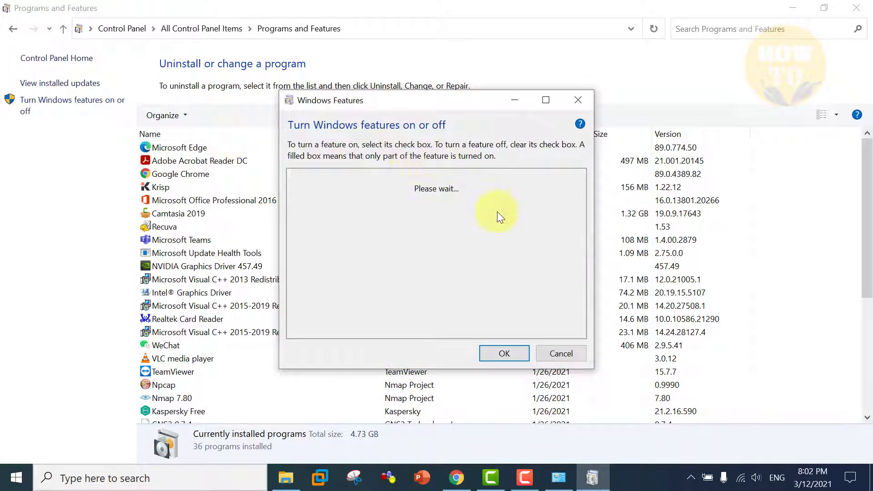
left_click(545, 102)
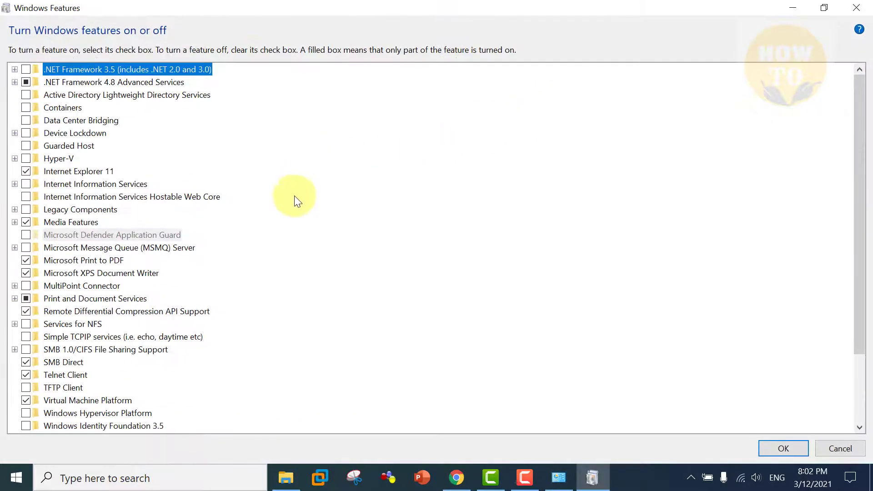
scroll(134, 322, "down", 1)
scroll(133, 334, "down", 2)
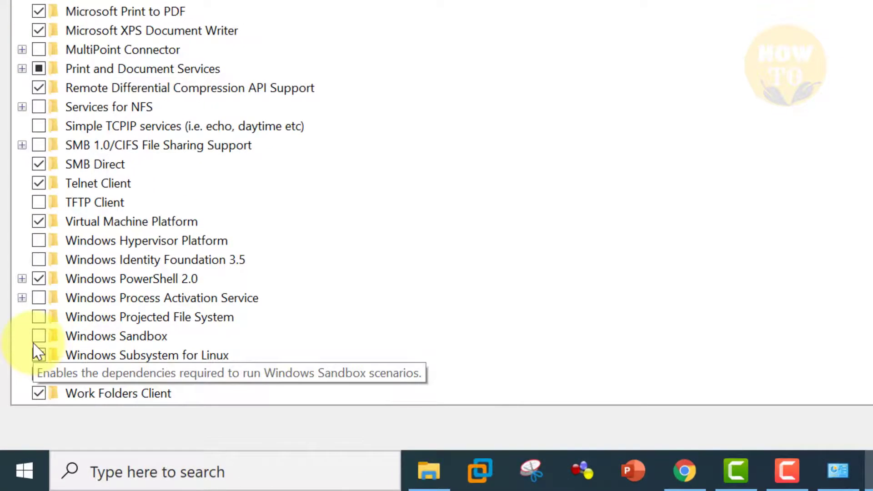
left_click(26, 385)
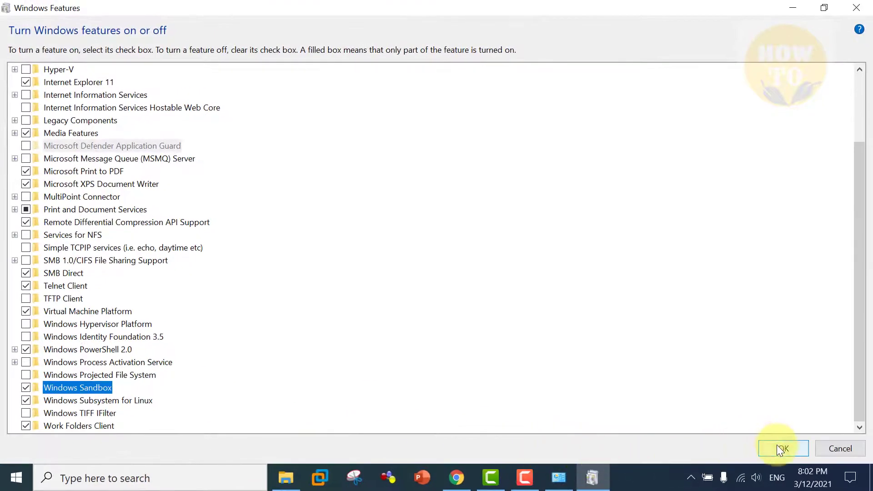
left_click(777, 445)
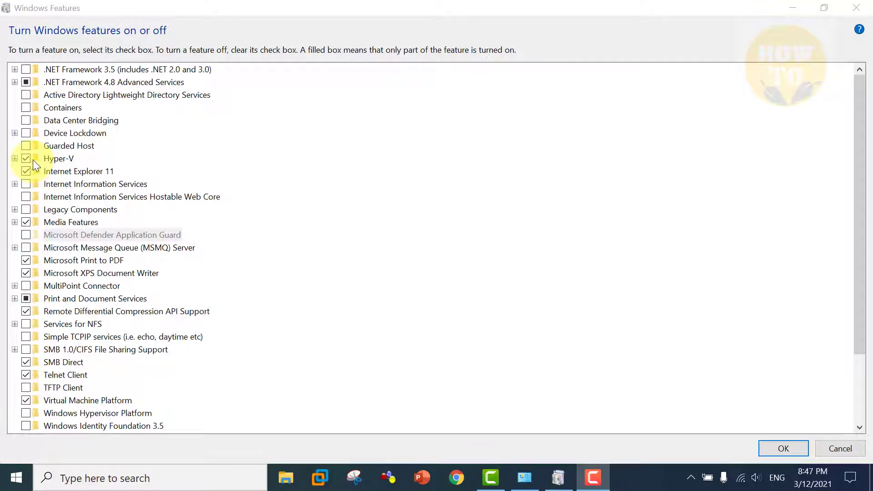
Close Windows Features and Programs and Features, then view Task Manager's Performance tab maximized.
left_click(768, 450)
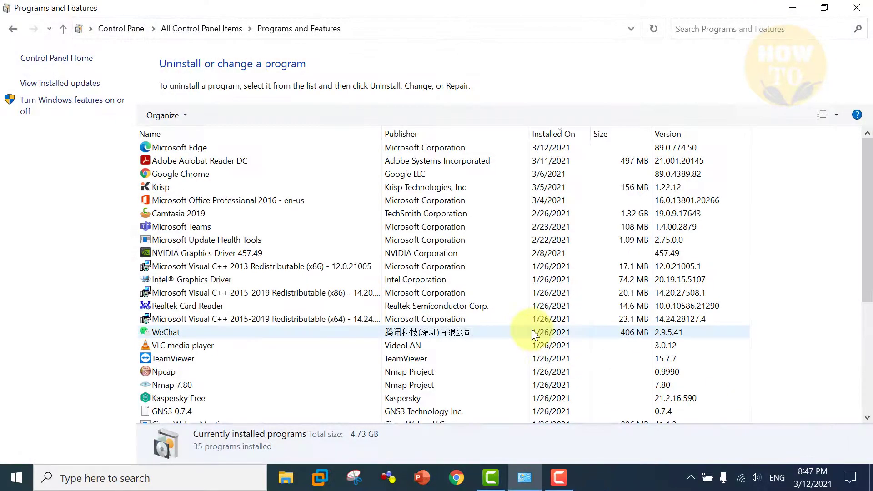
left_click(856, 8)
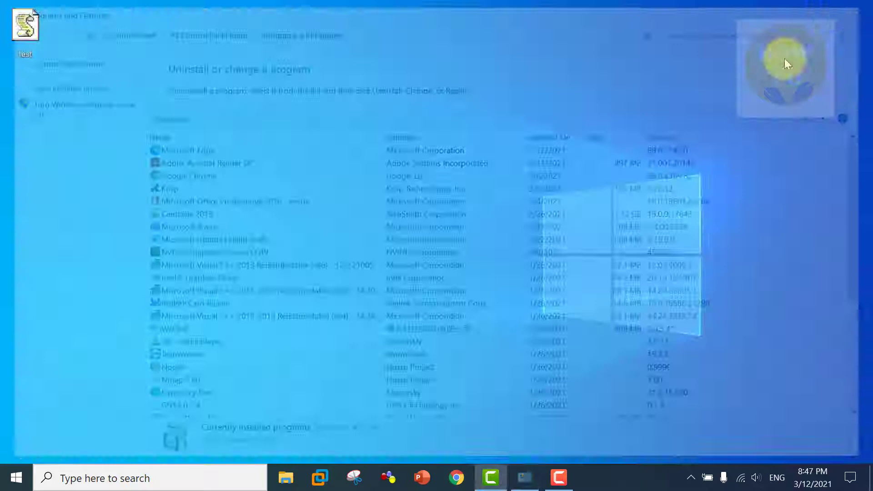
right_click(571, 469)
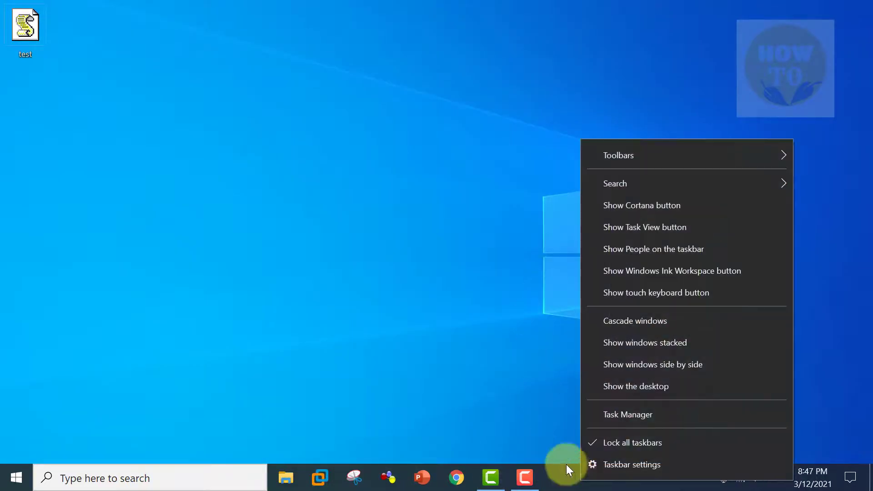
left_click(622, 411)
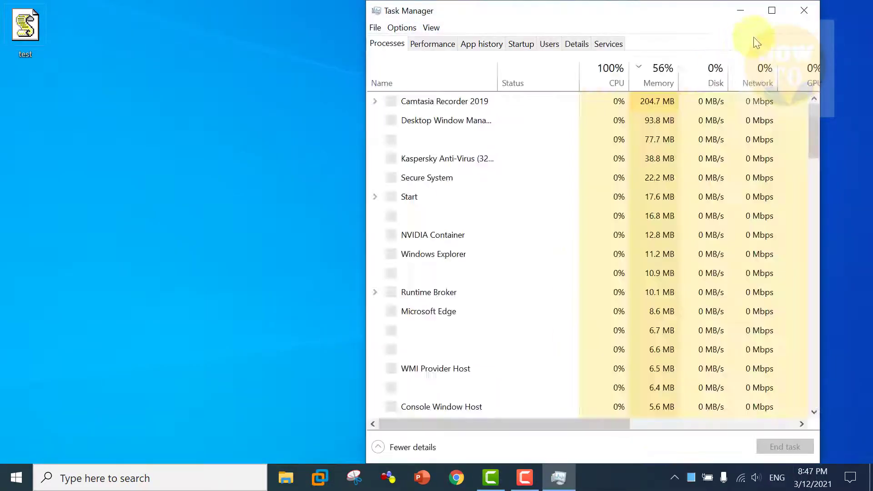
left_click(773, 13)
left_click(65, 39)
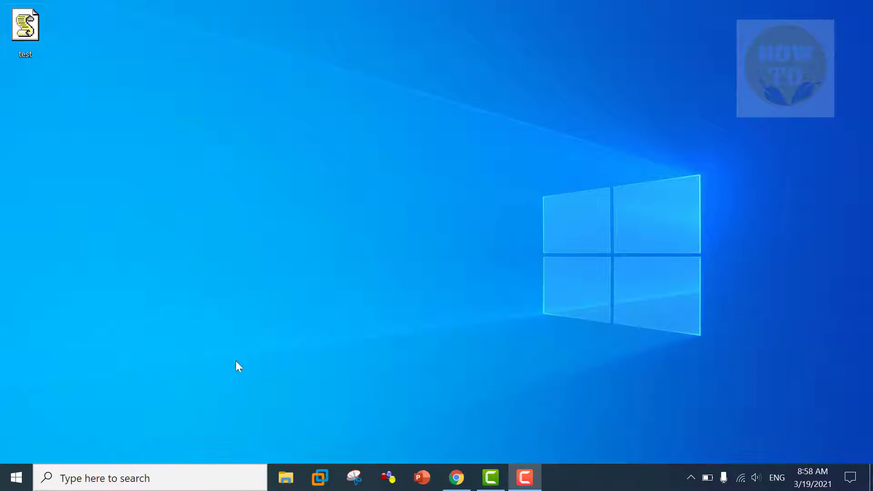
Search the taskbar for 'windows sandbox' and launch it from the results.
left_click(72, 478)
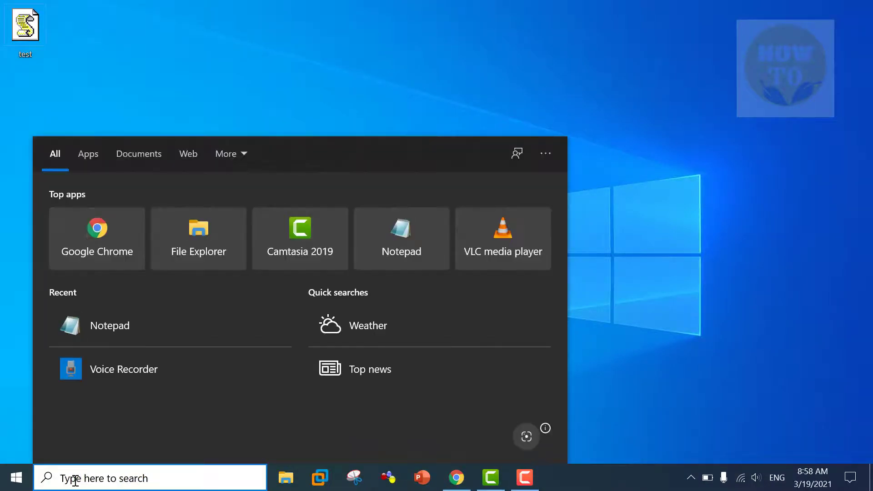
type("windows sandbox")
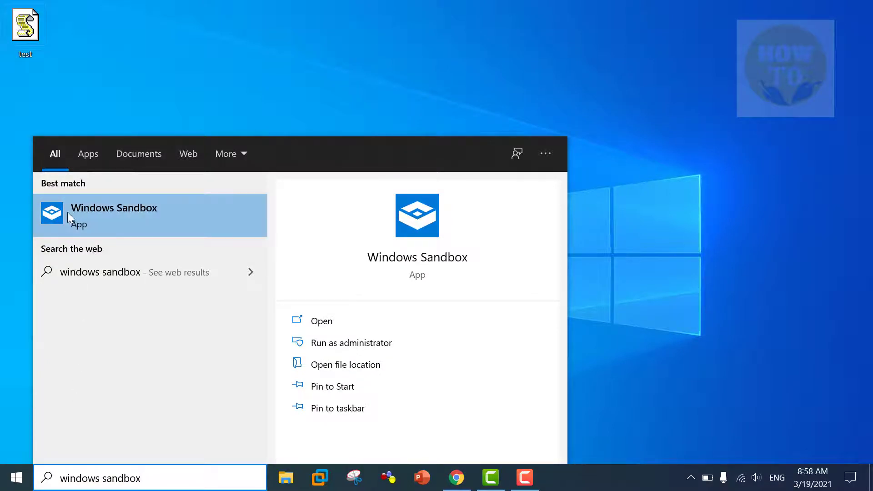
left_click(89, 212)
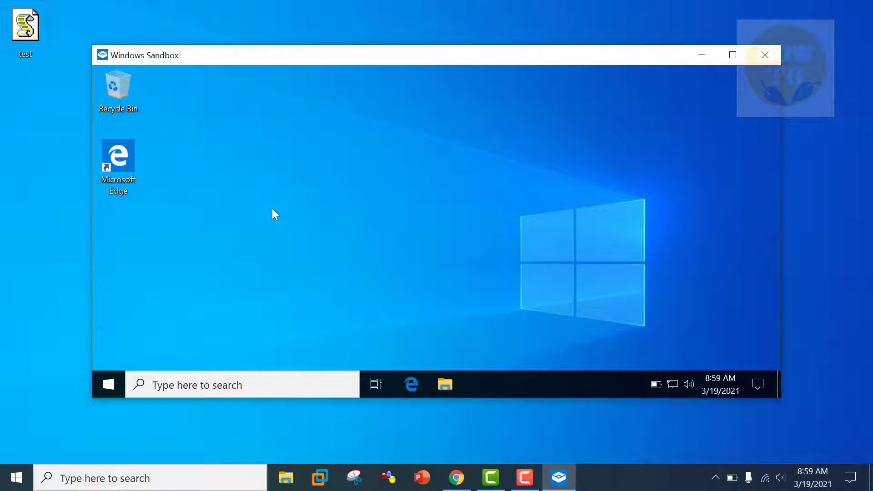
mouse_move(396, 53)
left_mouse_down()
mouse_move(209, 27)
mouse_move(418, 45)
mouse_move(411, 48)
left_mouse_up()
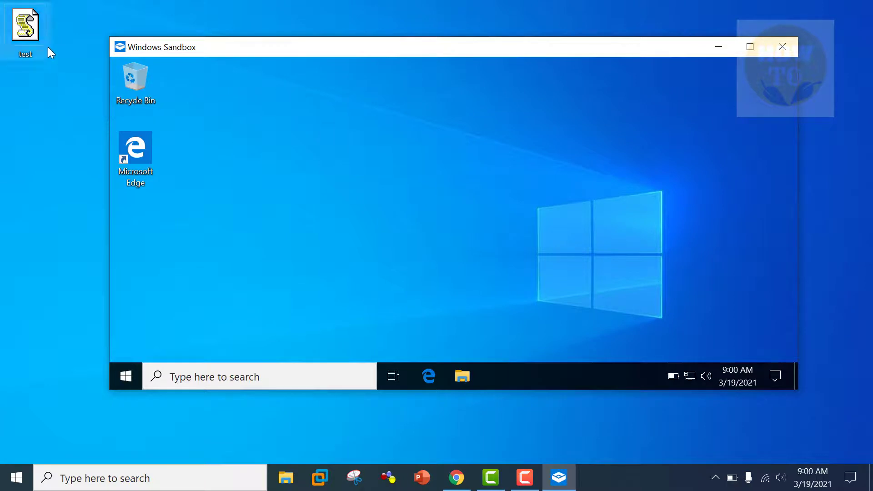
mouse_move(22, 30)
left_mouse_down()
mouse_move(252, 152)
mouse_move(25, 28)
left_mouse_up()
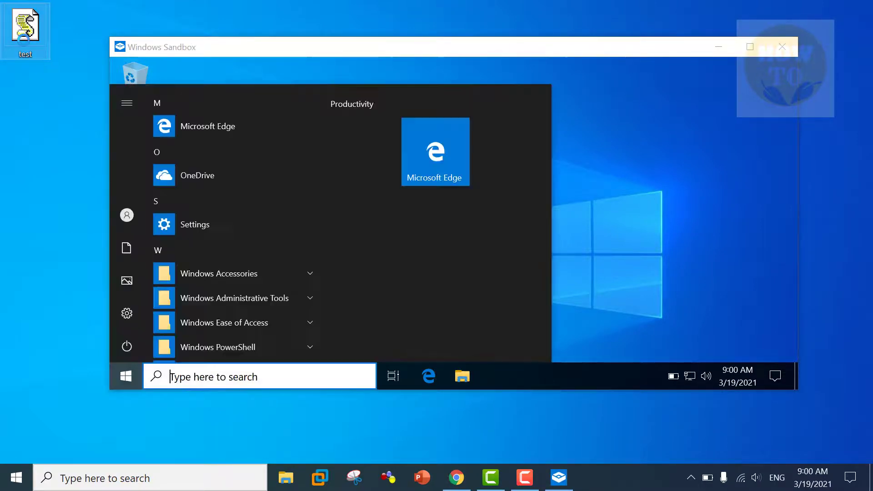
Copy the host 'test' file, paste it onto the sandbox desktop, and drag it toward the centre.
right_click(26, 25)
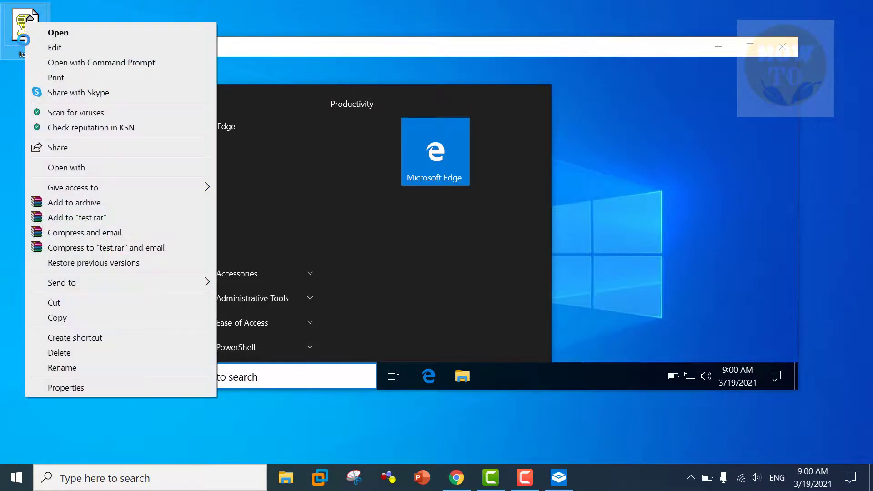
left_click(56, 317)
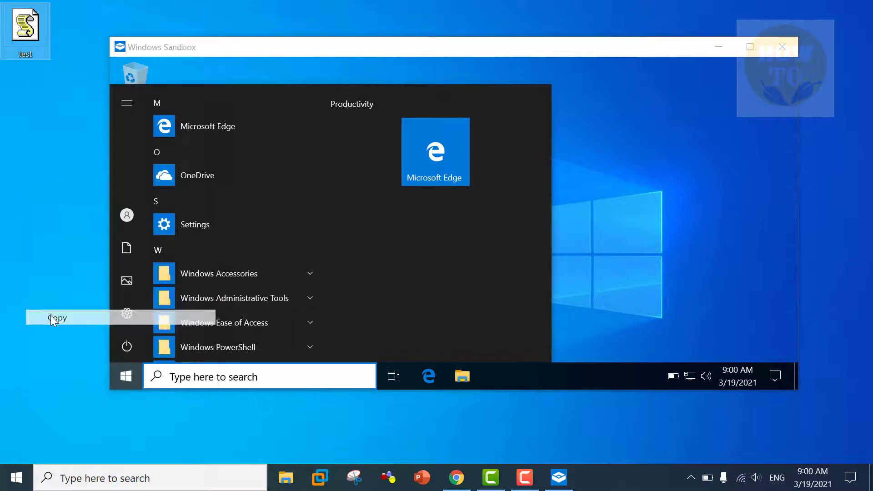
left_click(577, 155)
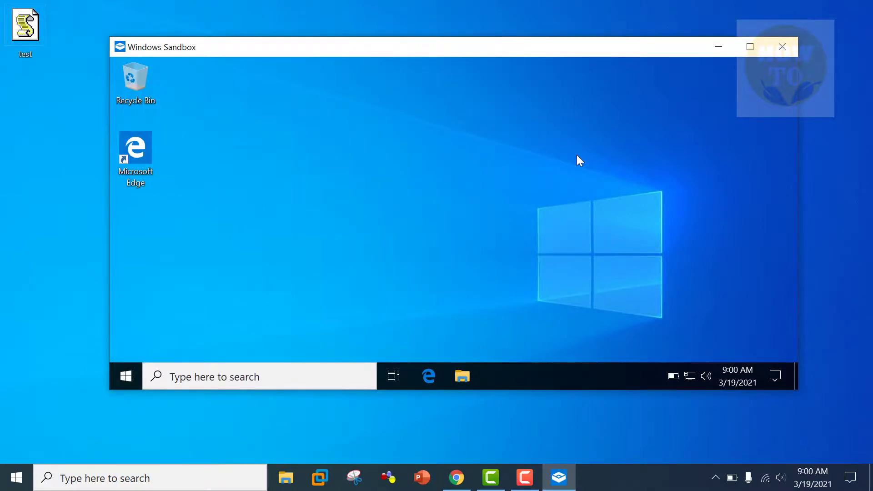
right_click(576, 155)
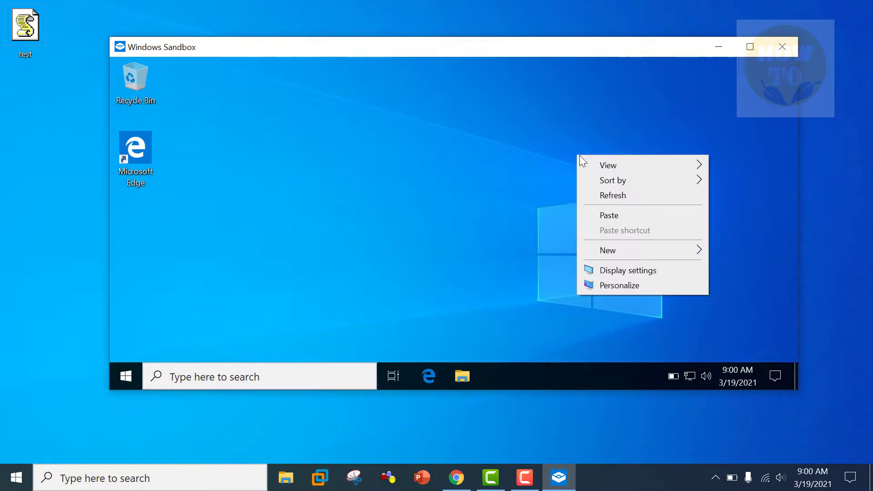
left_click(610, 214)
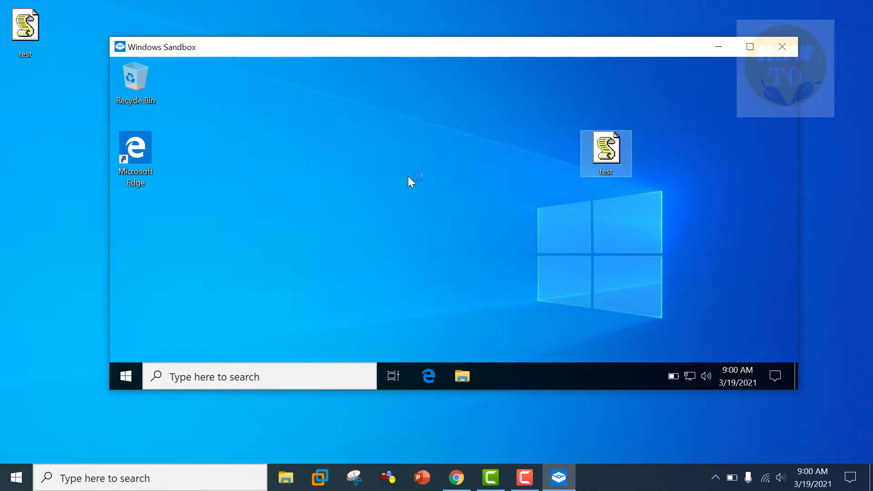
left_click_drag(610, 153, 483, 159)
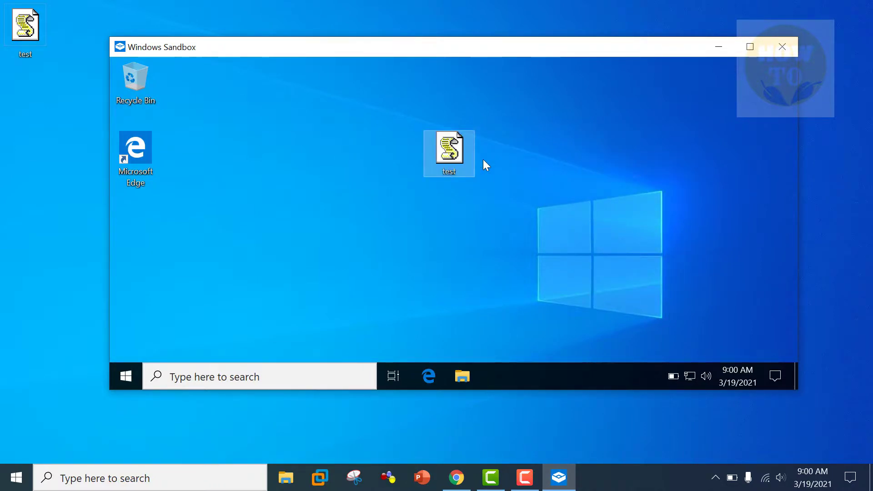
Delete the selected host desktop item, reposition the sandbox window, and select the pasted test file.
left_click(33, 17)
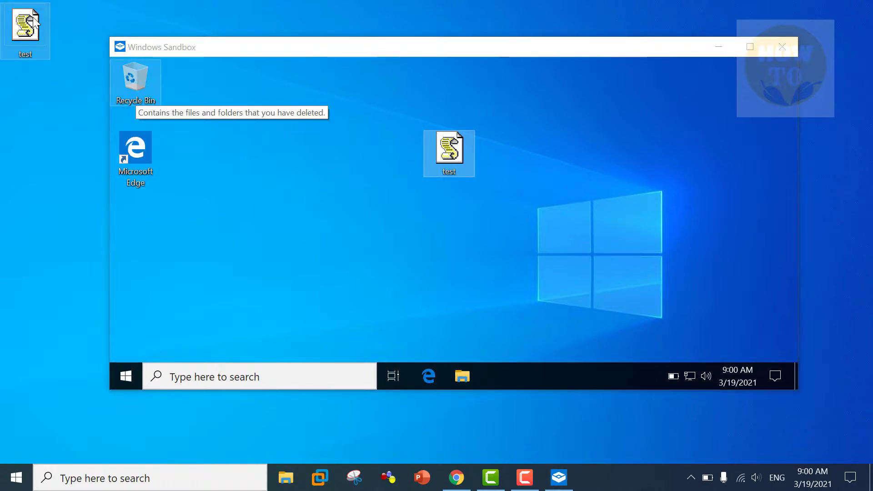
key("Delete")
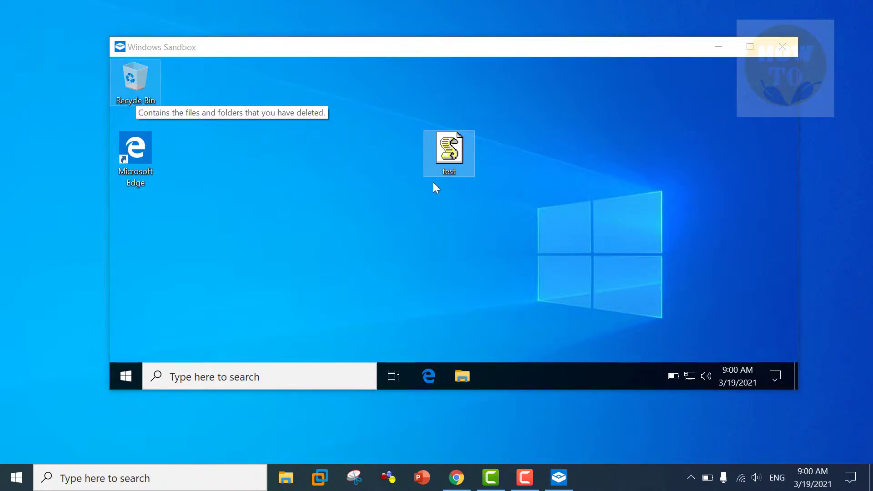
left_click(507, 168)
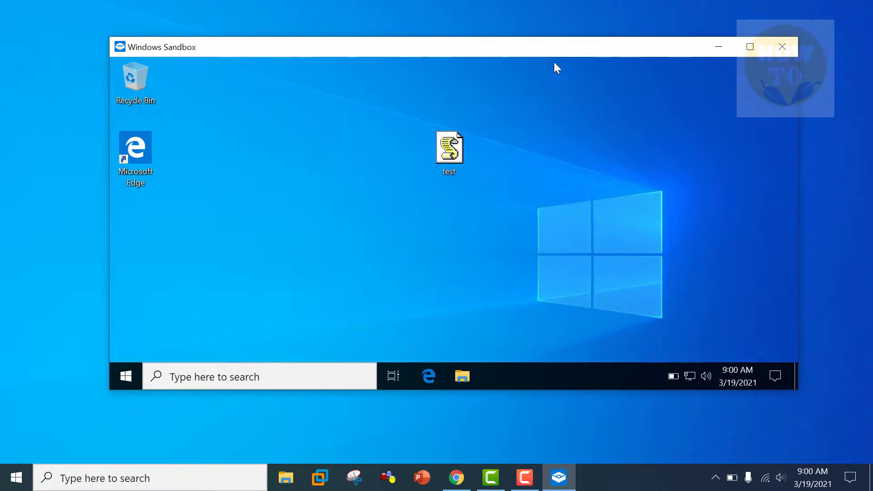
mouse_move(560, 48)
left_mouse_down()
mouse_move(516, 52)
mouse_move(540, 50)
left_mouse_up()
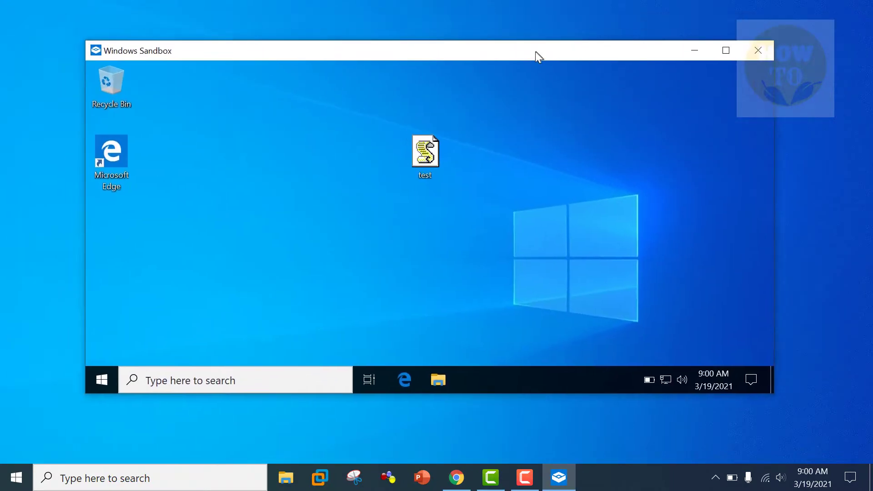
left_click_drag(539, 49, 543, 49)
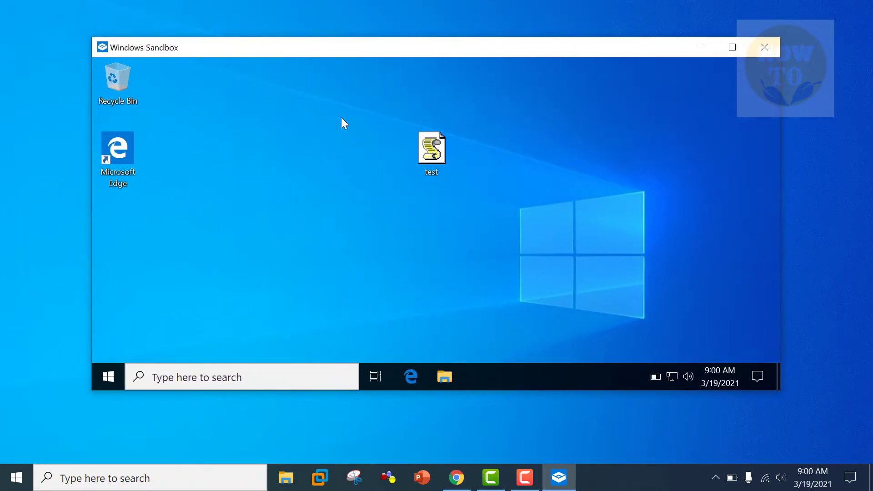
left_click(435, 150)
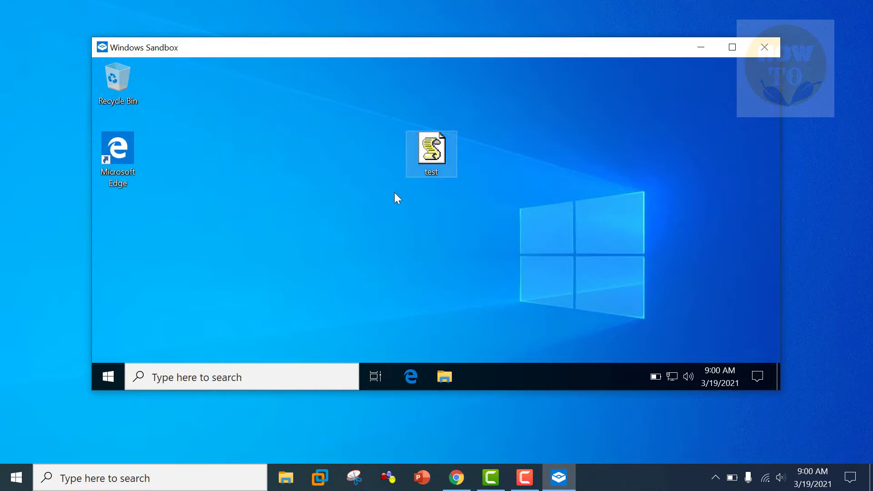